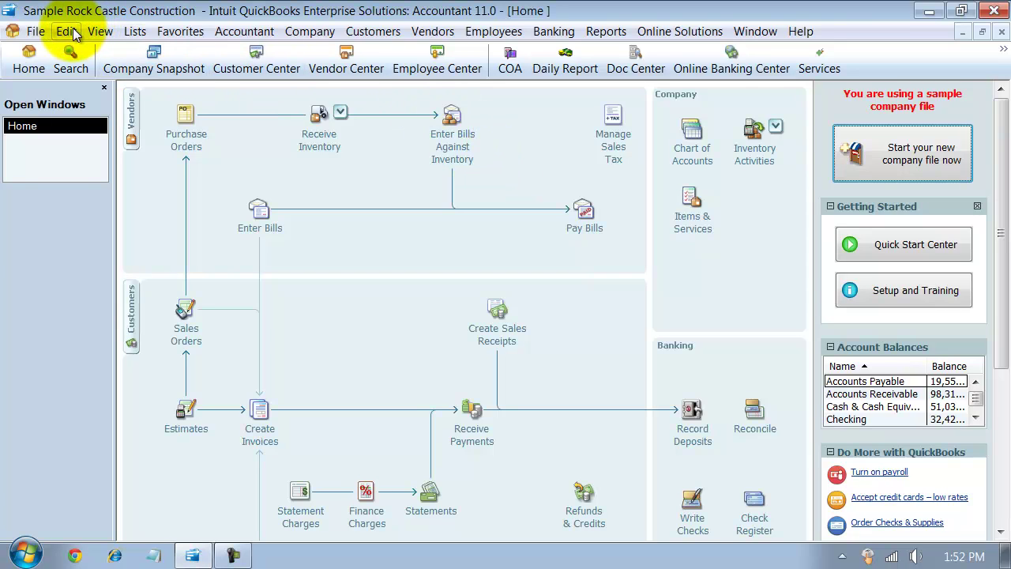
Review the company closing date settings in Preferences, leaving them unchanged.
click(320, 32)
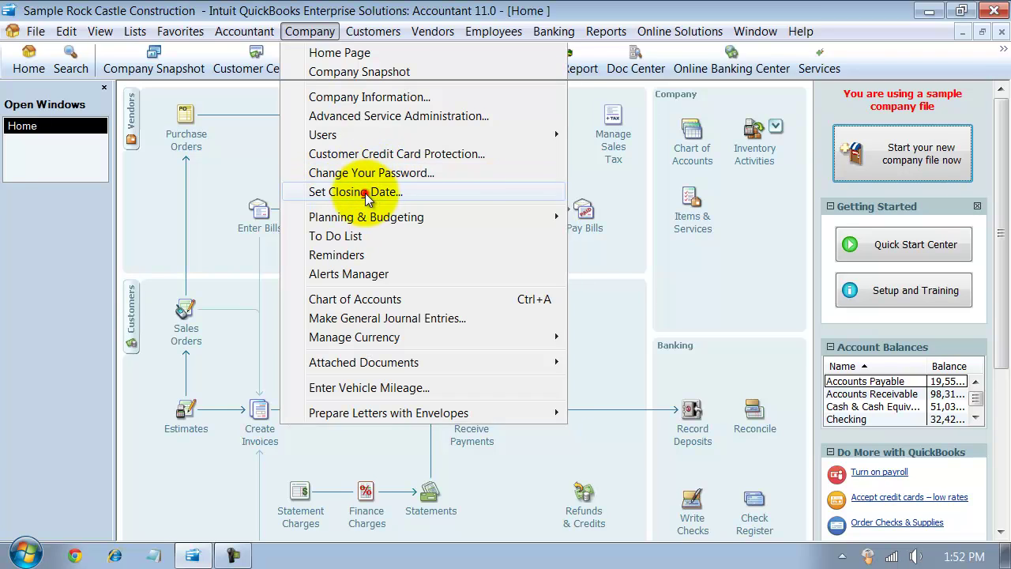
click(336, 192)
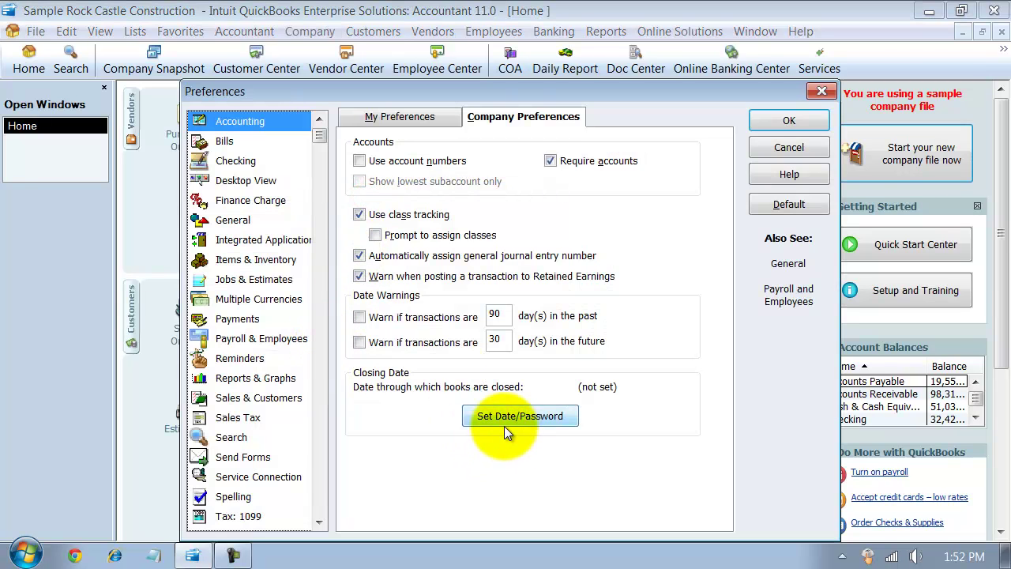
click(782, 120)
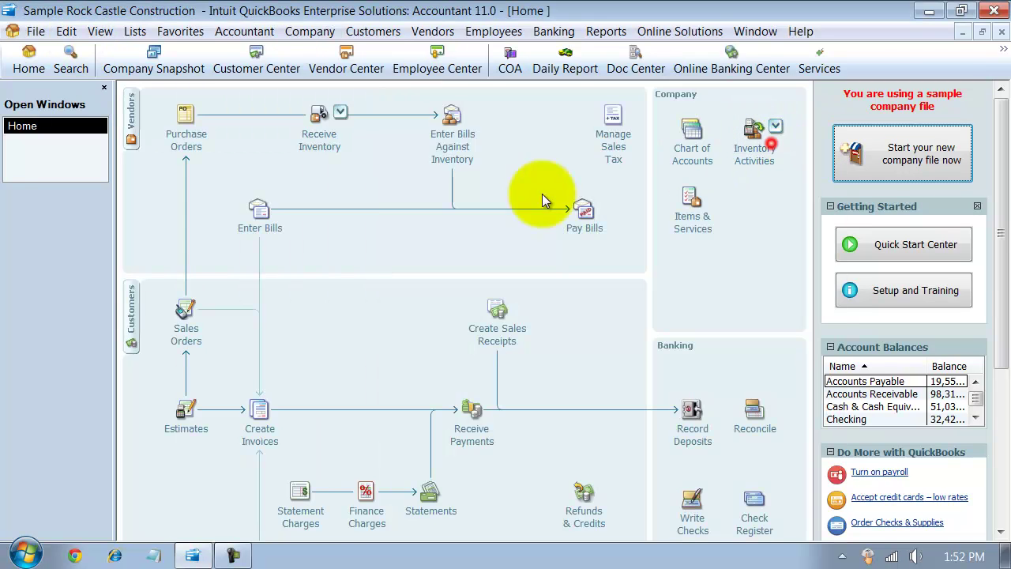
click(67, 31)
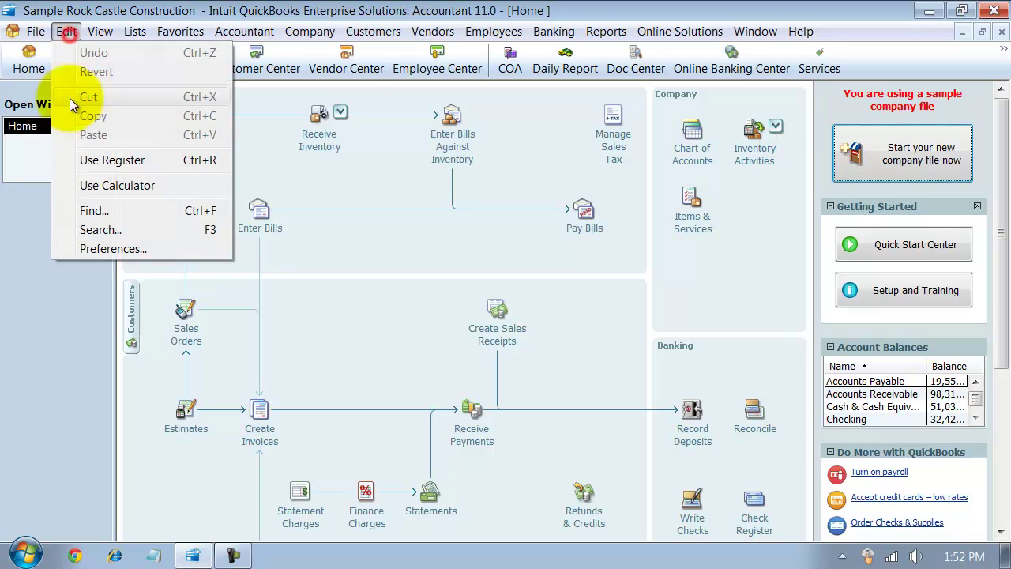
click(223, 251)
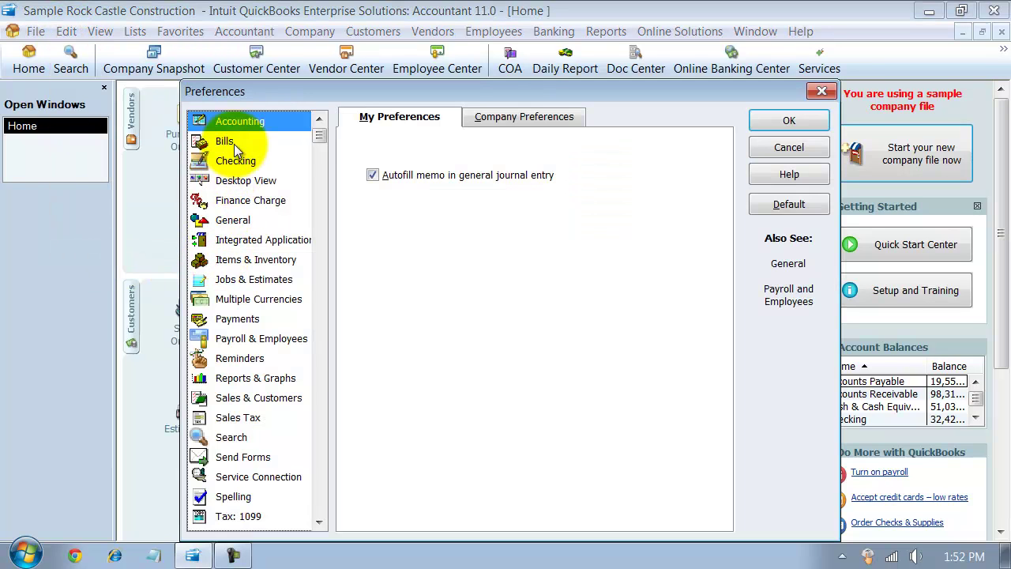
click(506, 115)
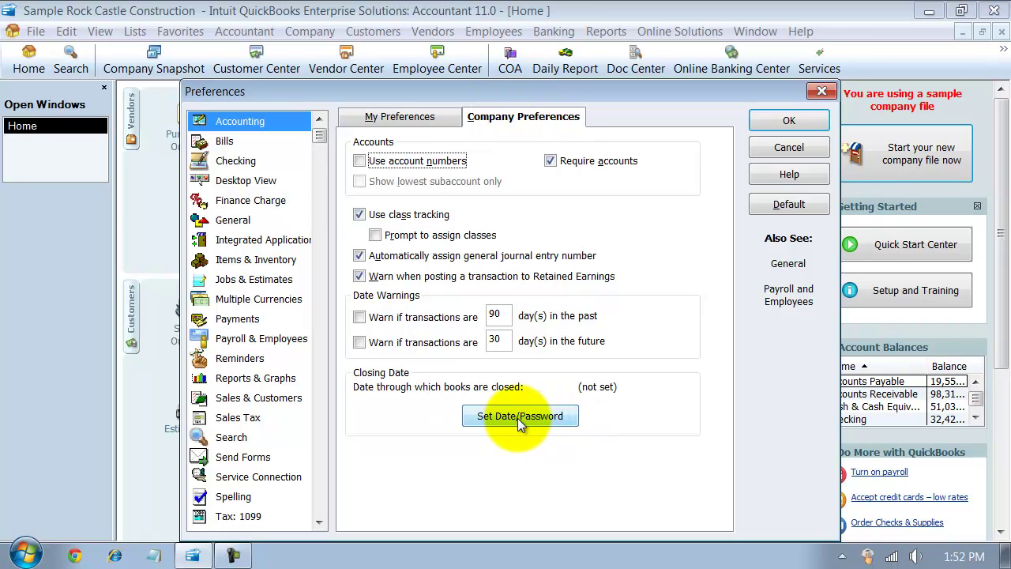
click(483, 414)
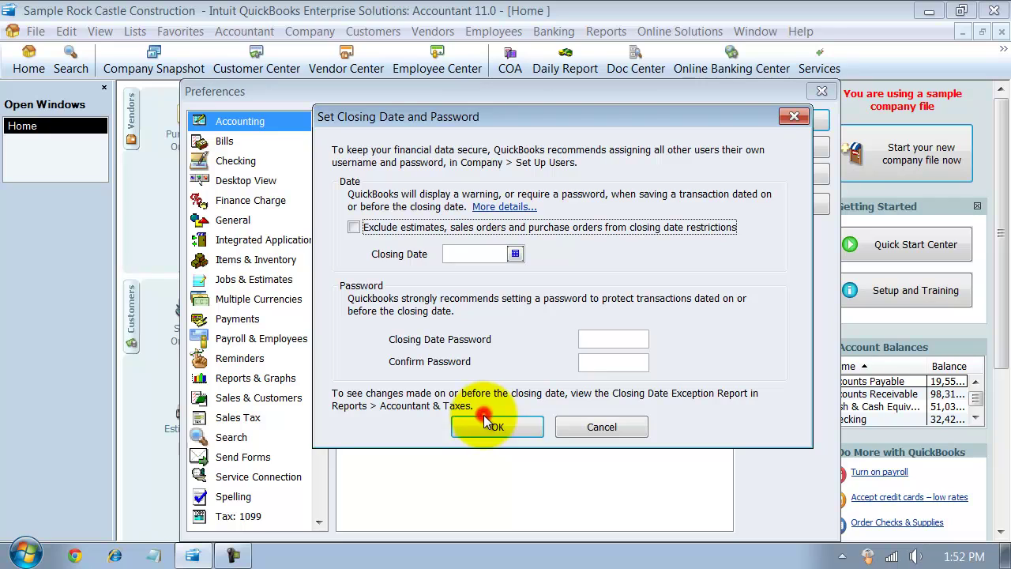
click(609, 429)
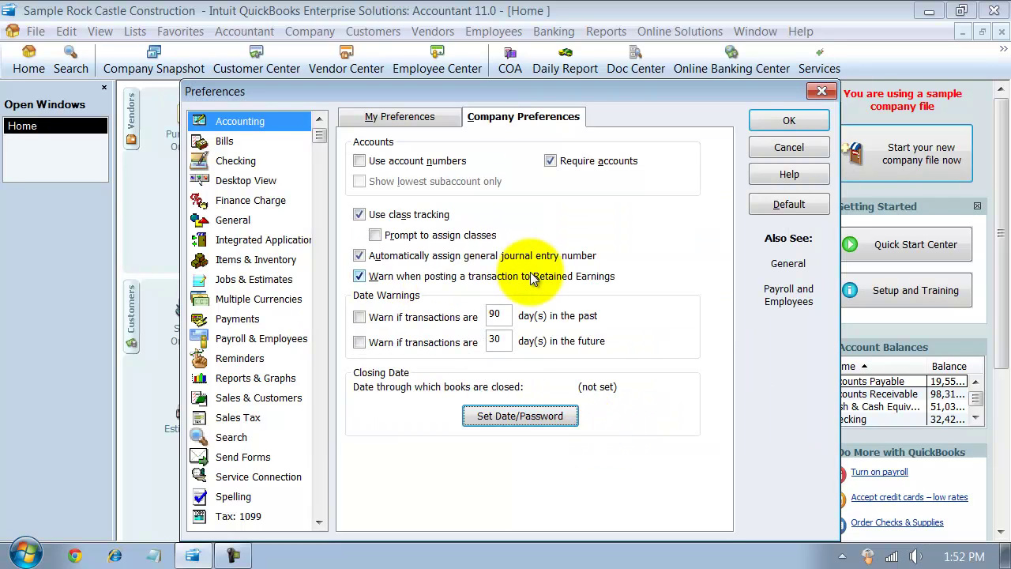
click(775, 129)
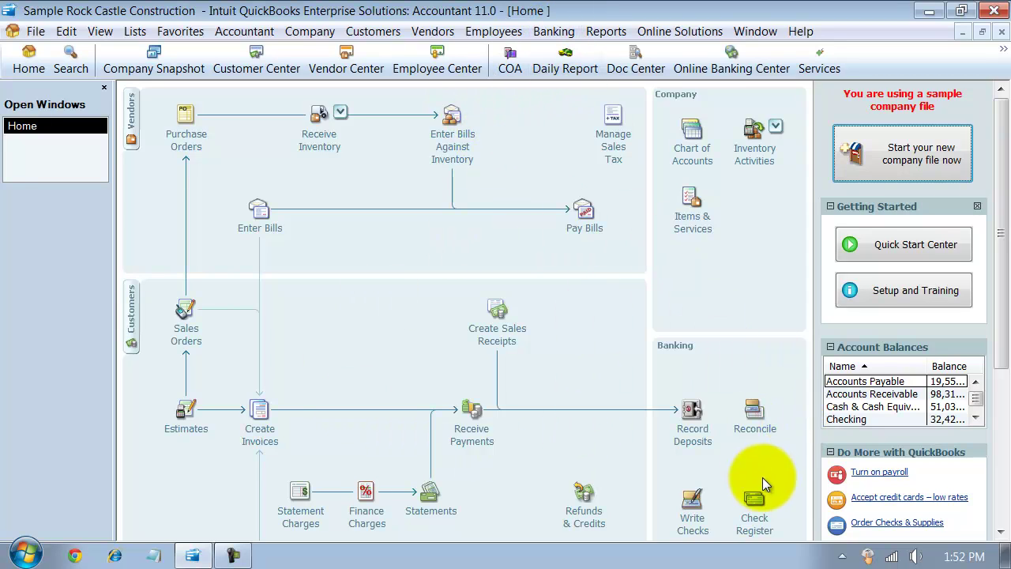
Open the Cash & Cash Equivalents:Checking account register and scroll to its top.
click(757, 504)
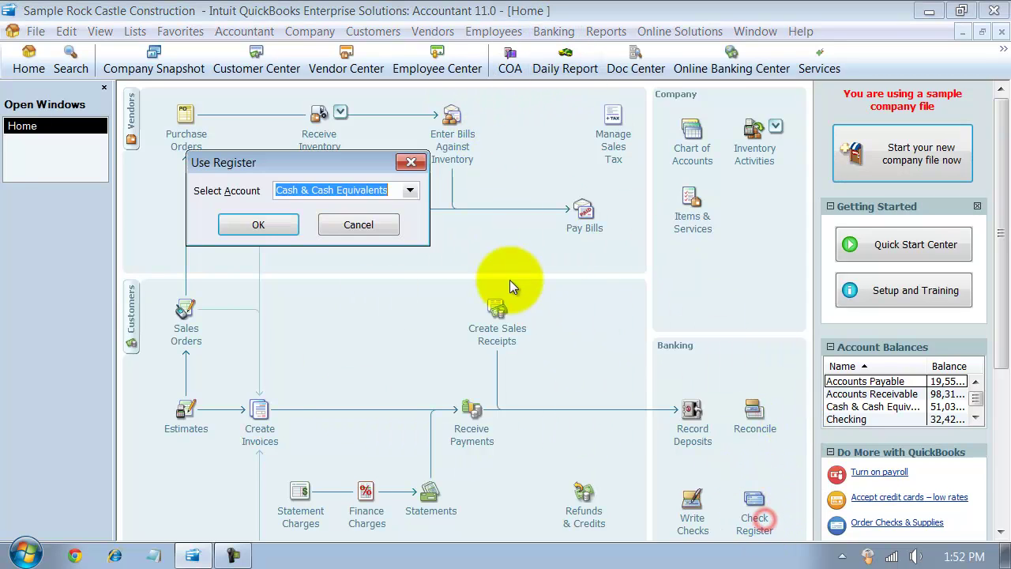
click(410, 190)
click(305, 219)
click(259, 225)
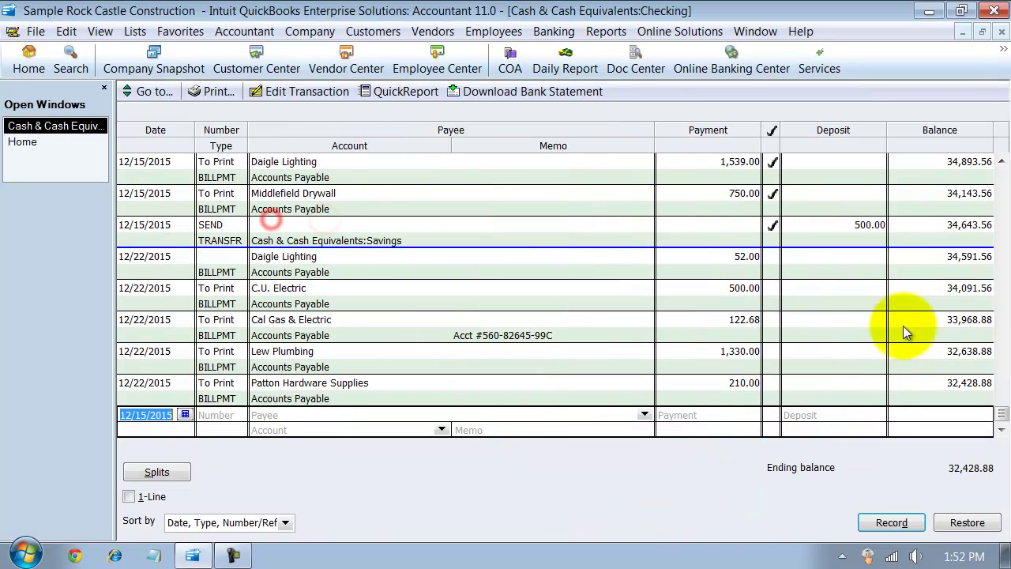
drag(1002, 415, 1000, 146)
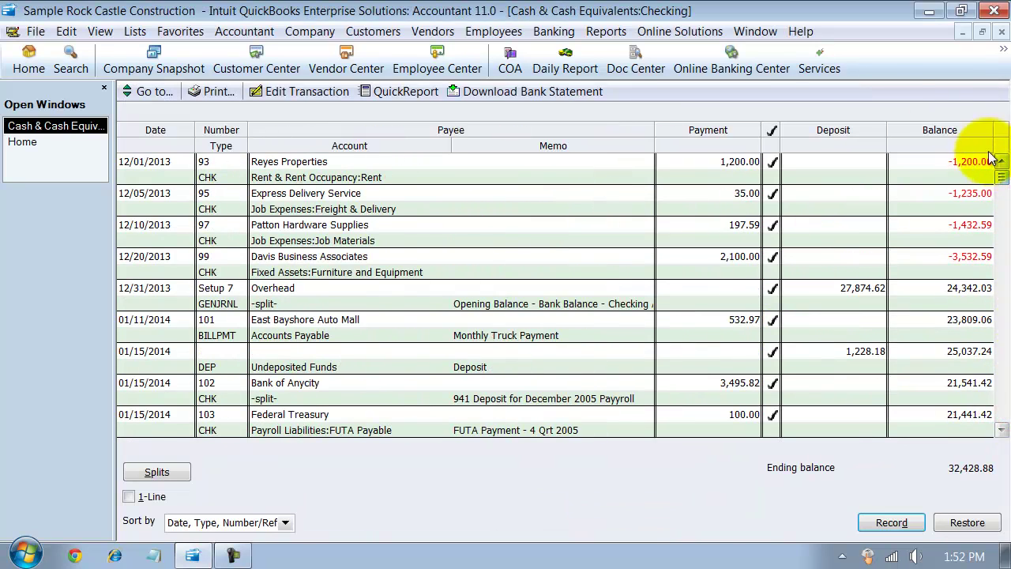
Run the Profit & Loss Standard report on Cash basis for Last Month, 11/01/2015–11/30/2015.
click(625, 30)
mouse_move(670, 197)
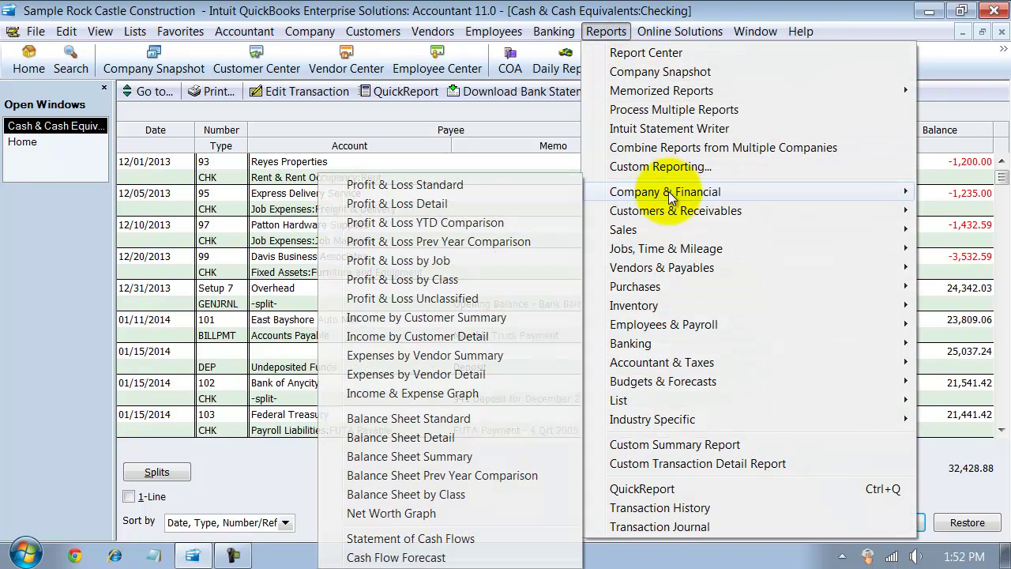
click(494, 187)
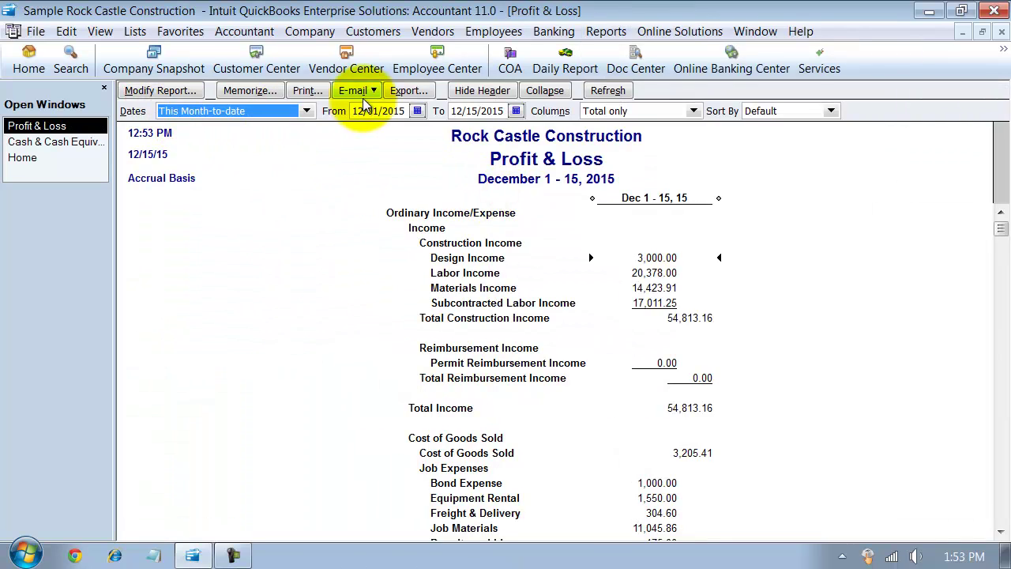
click(158, 92)
click(108, 231)
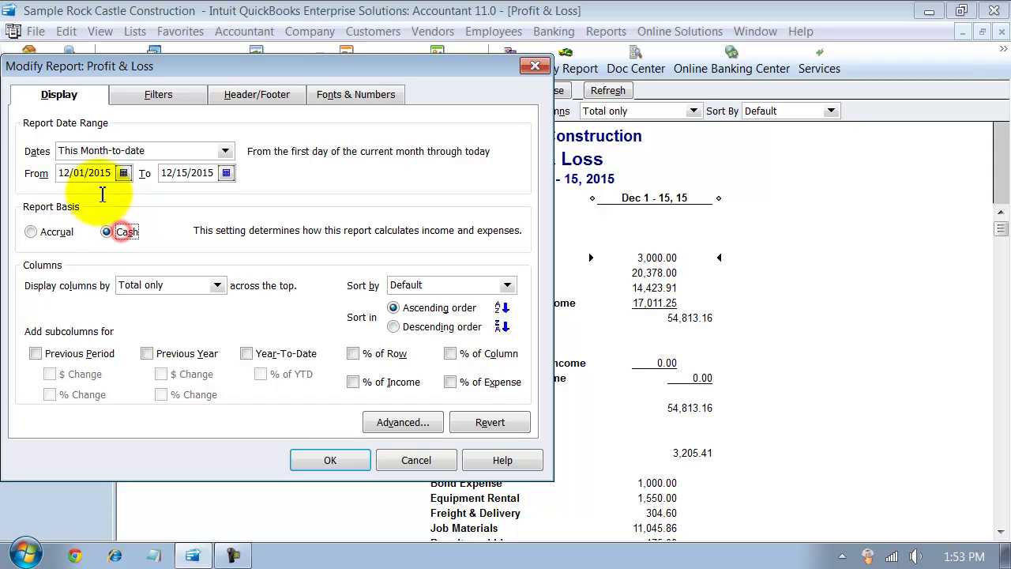
click(154, 150)
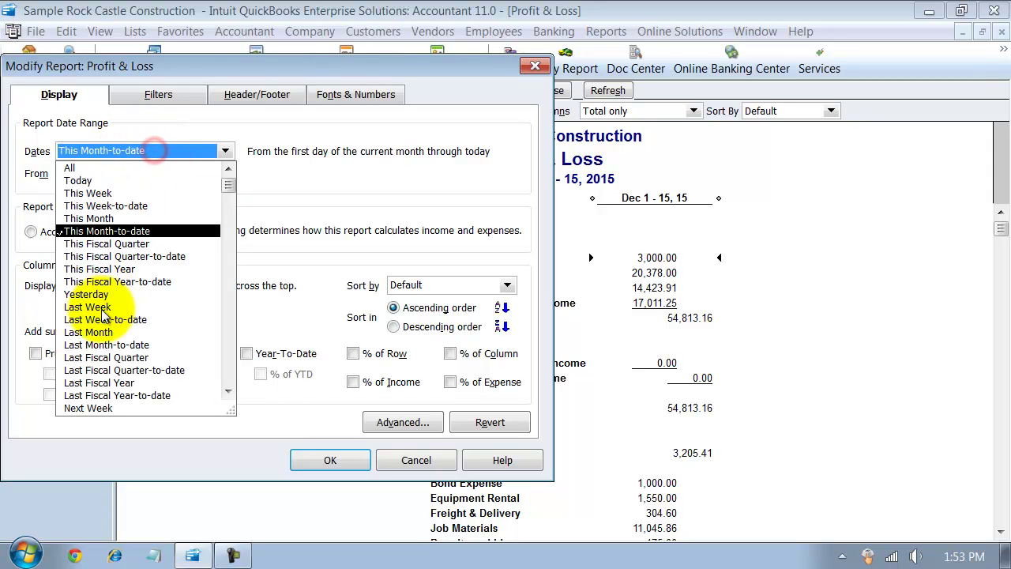
click(94, 332)
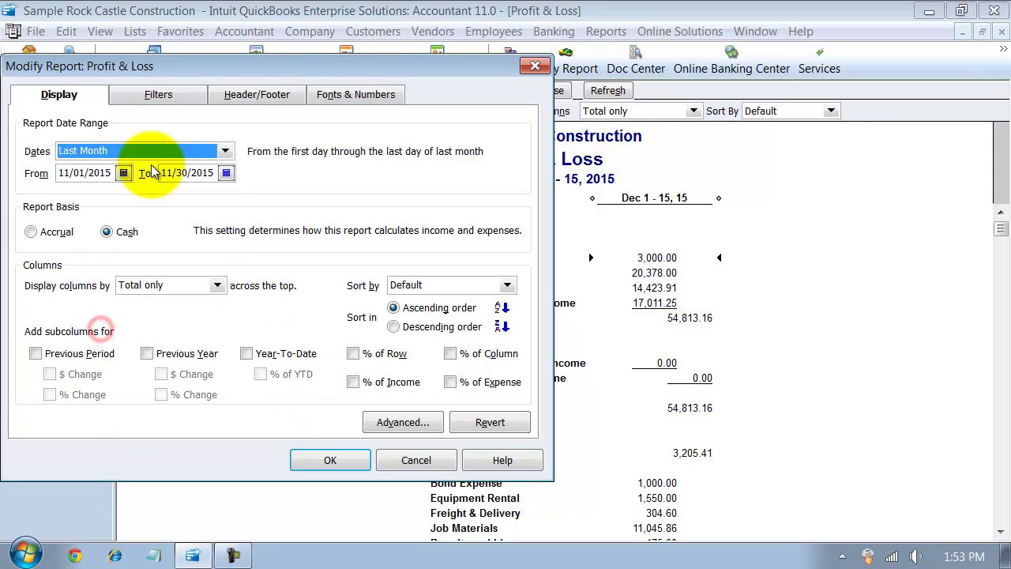
click(325, 468)
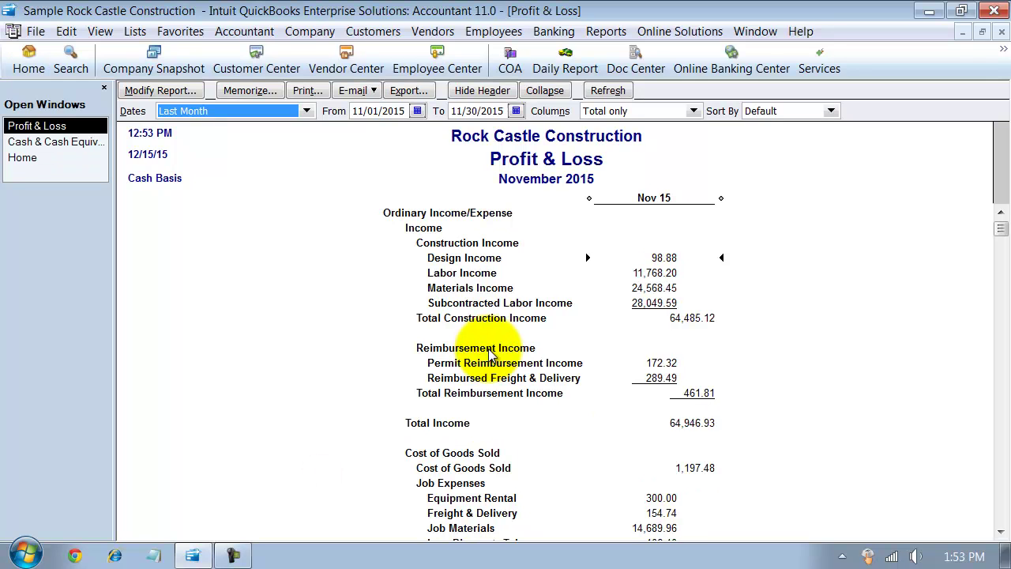
Narrow the Nov 15 column, collapse the report, and review Total Income and Total COGS.
drag(726, 197, 644, 198)
scroll(525, 272, down, 3)
scroll(530, 278, down, 4)
scroll(521, 292, up, 6)
click(559, 88)
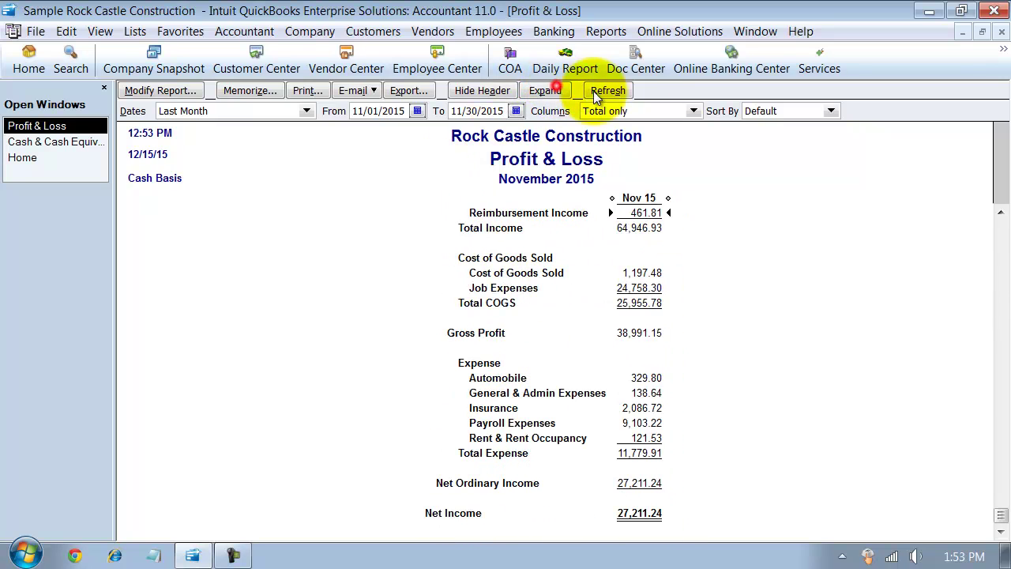
scroll(656, 364, up, 2)
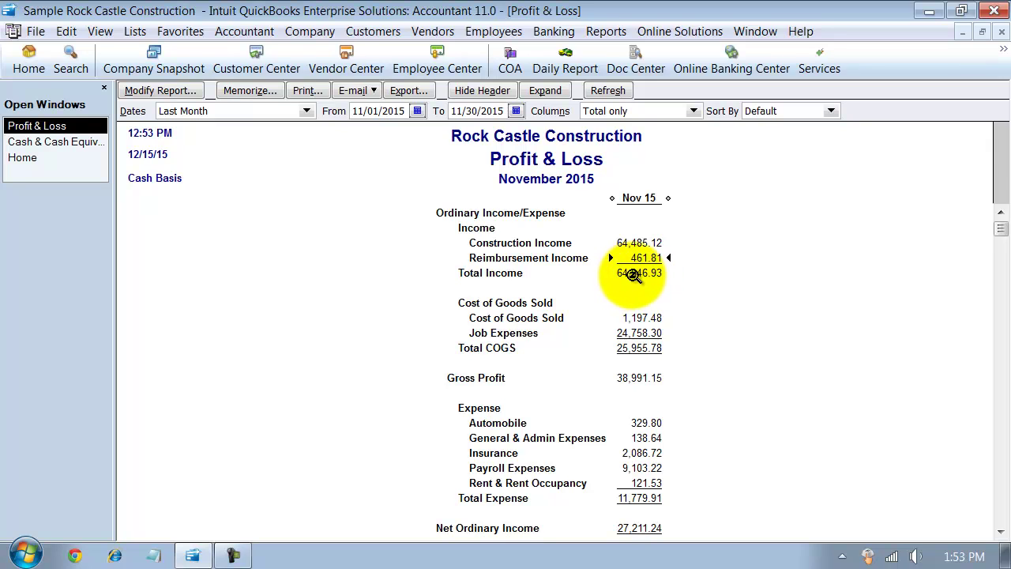
click(644, 277)
click(630, 353)
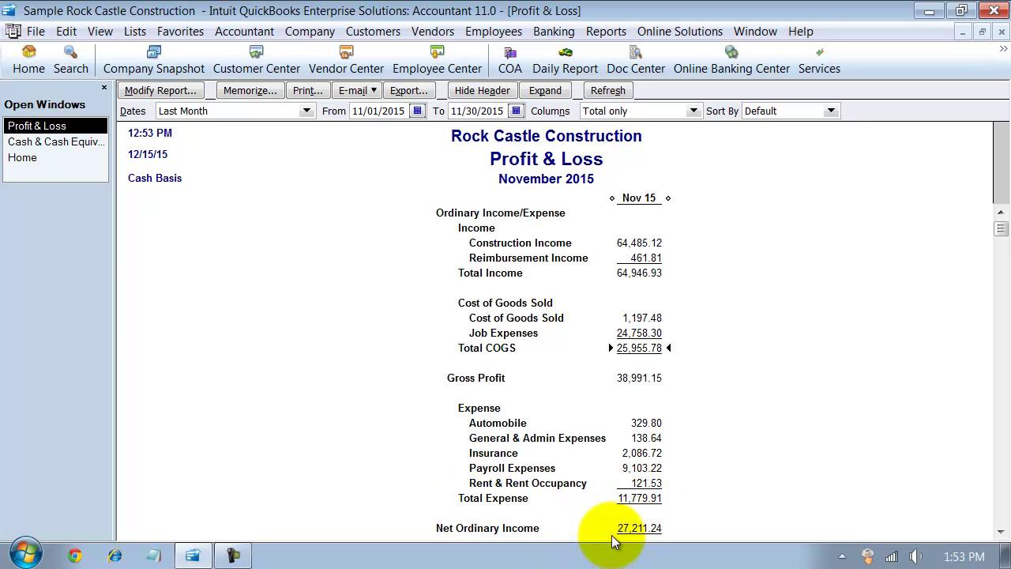
scroll(610, 526, down, 1)
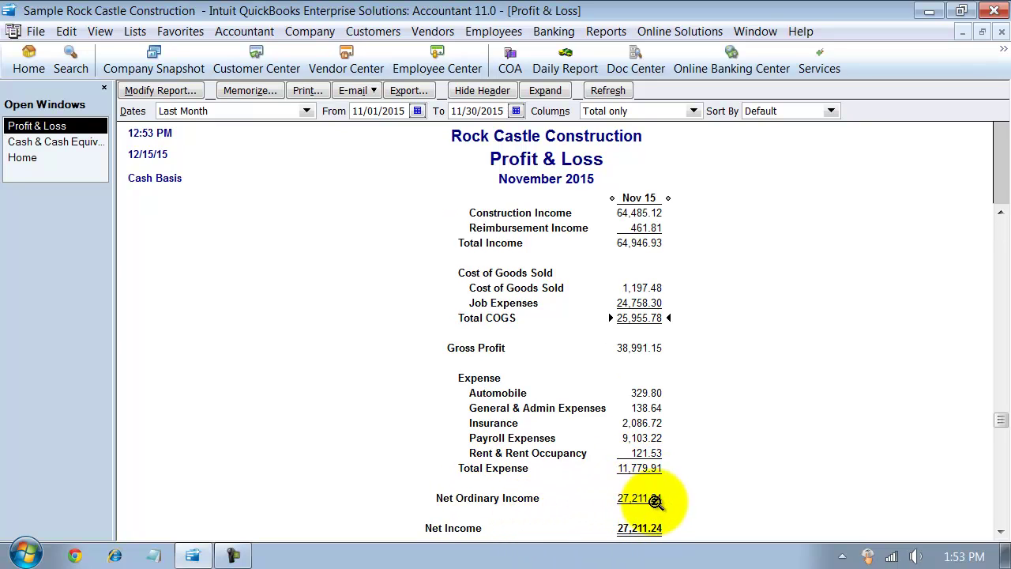
Bring the Checking register forward and scroll down to the November 2015 entries.
click(75, 142)
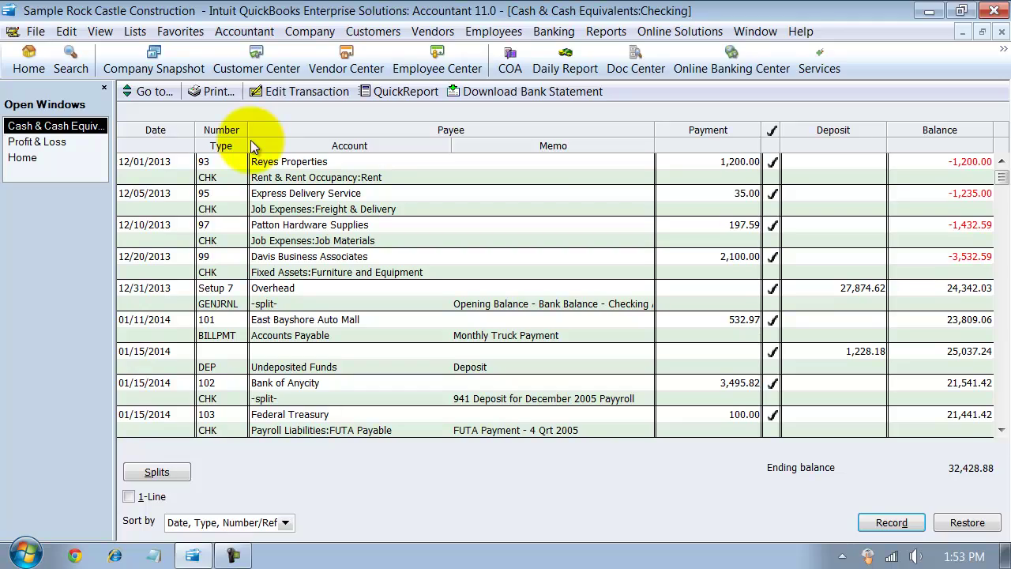
scroll(265, 291, down, 6)
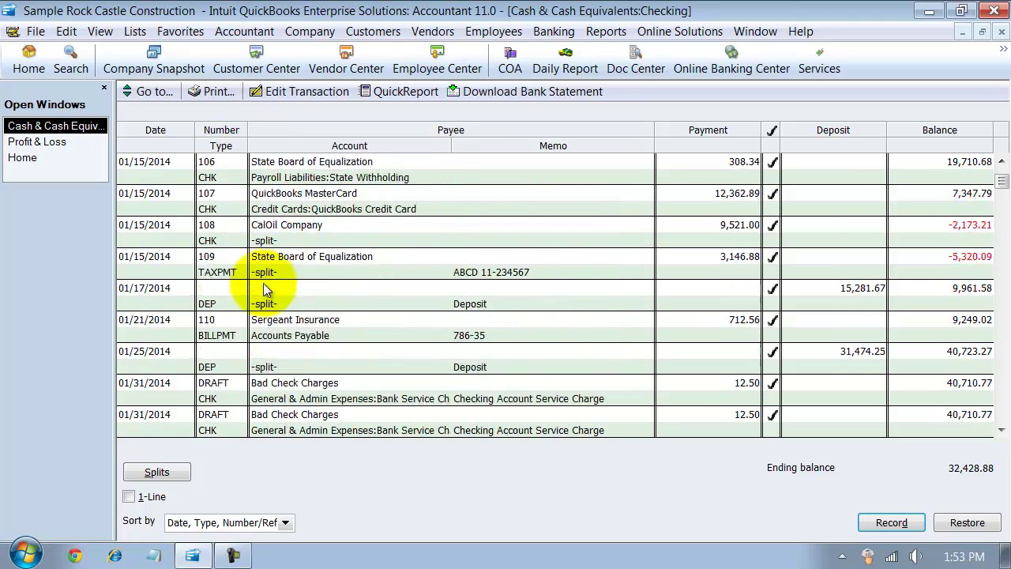
scroll(263, 290, down, 20)
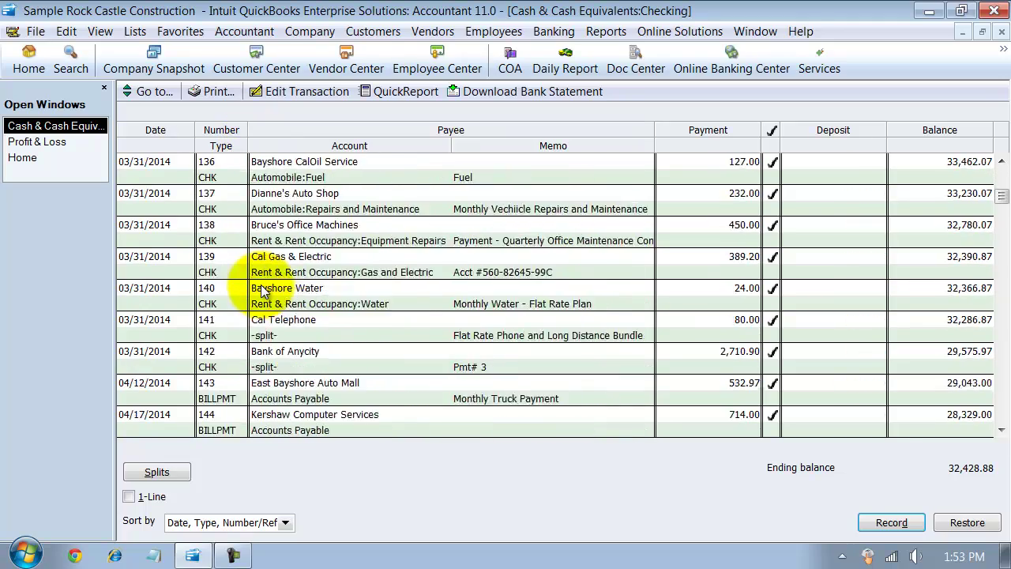
scroll(263, 290, down, 2)
scroll(261, 289, down, 20)
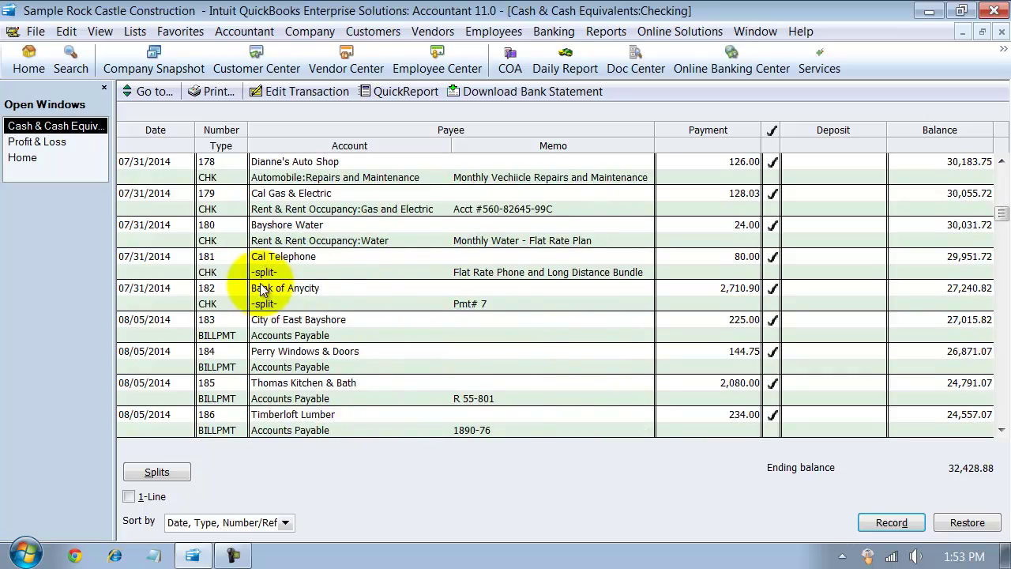
drag(1002, 227, 1002, 364)
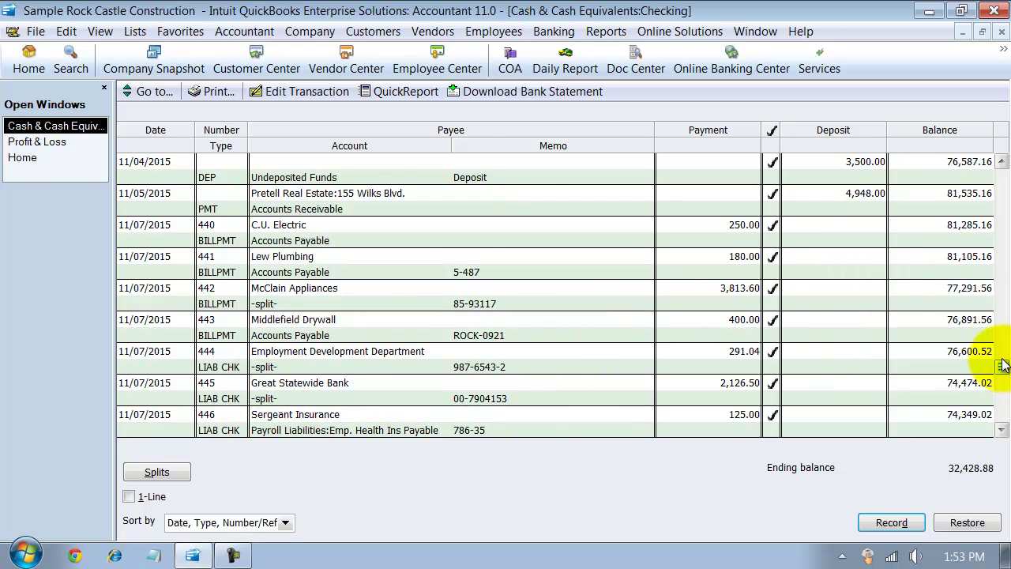
drag(1000, 362, 1002, 371)
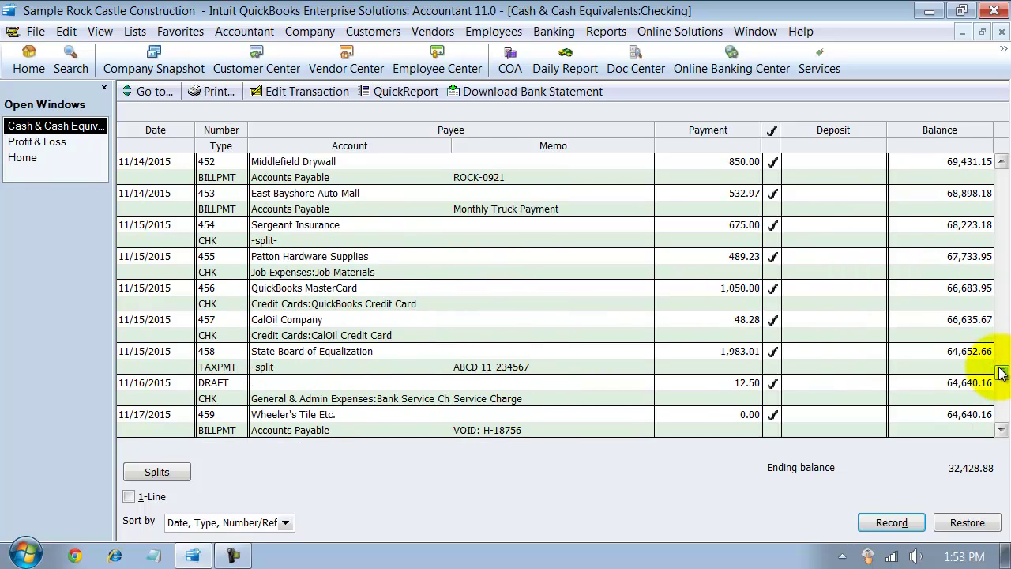
View check 456 to QuickBooks MasterCard, save and close it, and return to the register.
double_click(205, 310)
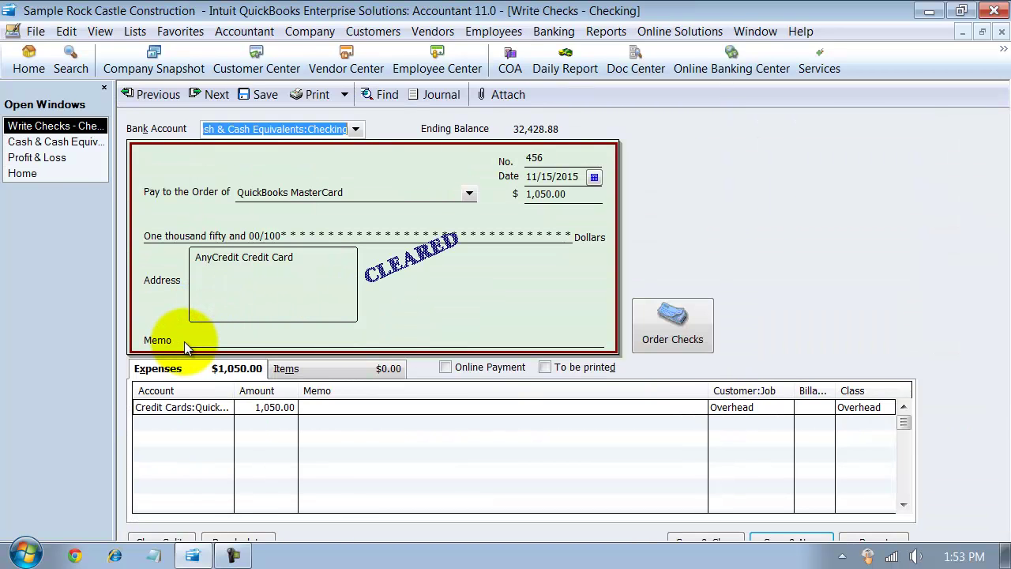
click(715, 539)
scroll(201, 249, up, 2)
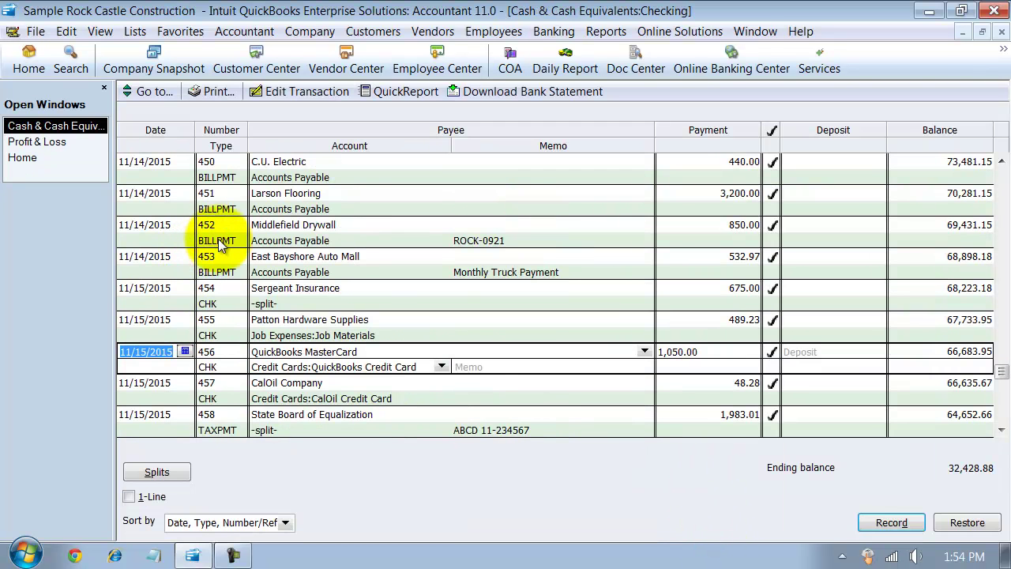
double_click(209, 198)
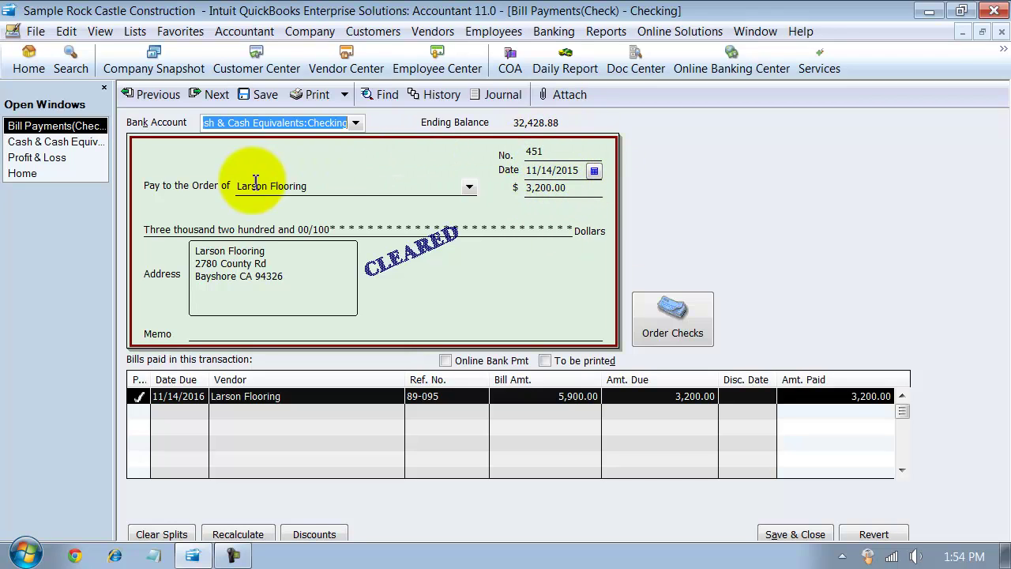
drag(348, 185, 167, 186)
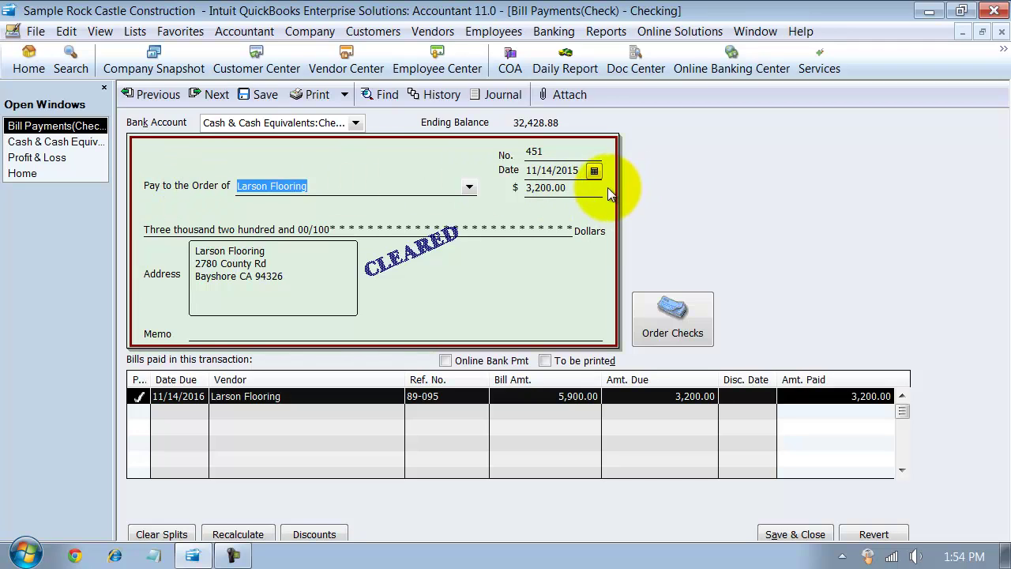
drag(594, 187, 551, 174)
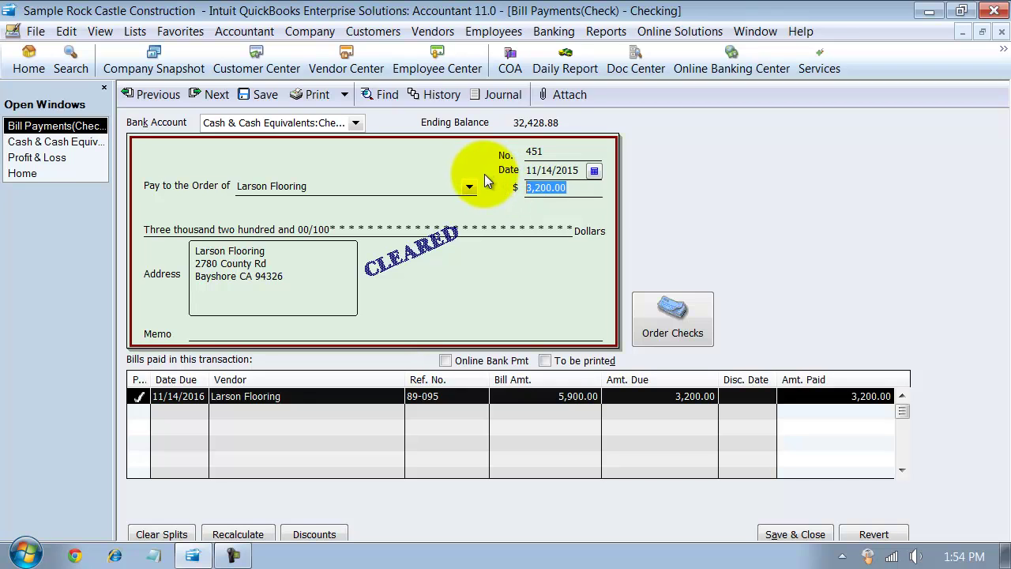
Void bill payment check 451 with Edit > Void Bill Pmt -Check.
click(63, 32)
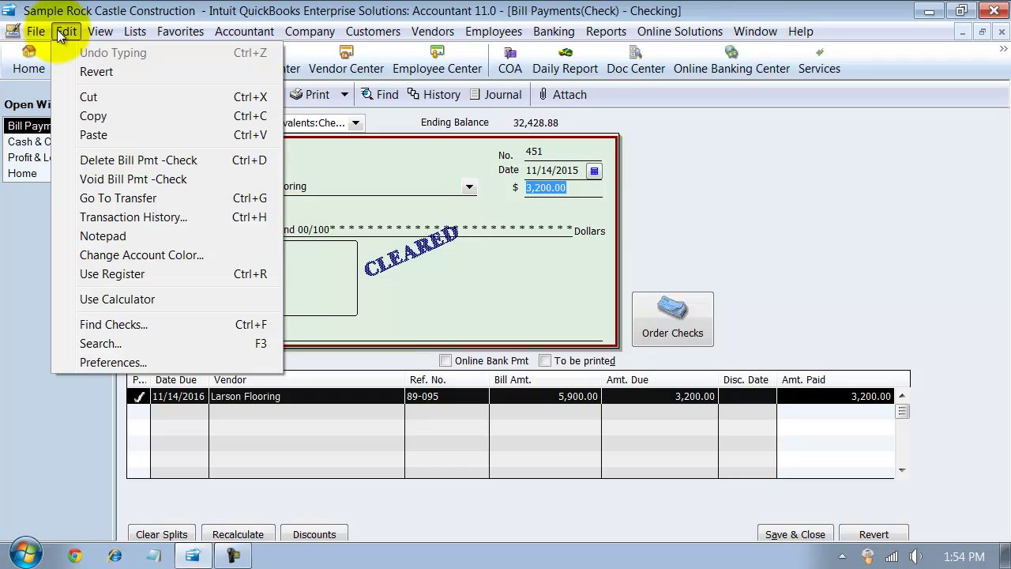
mouse_move(100, 31)
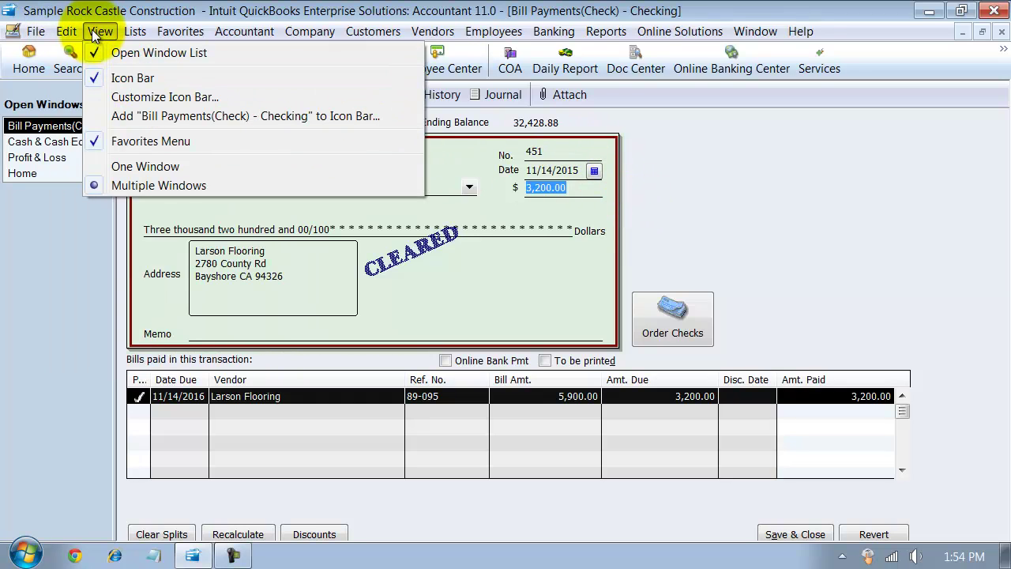
mouse_move(69, 31)
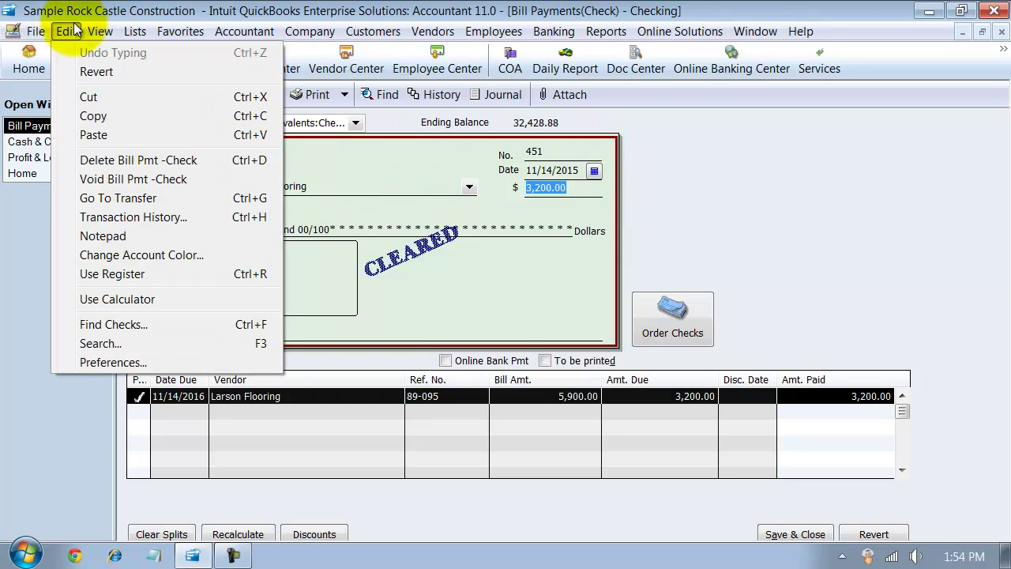
click(128, 180)
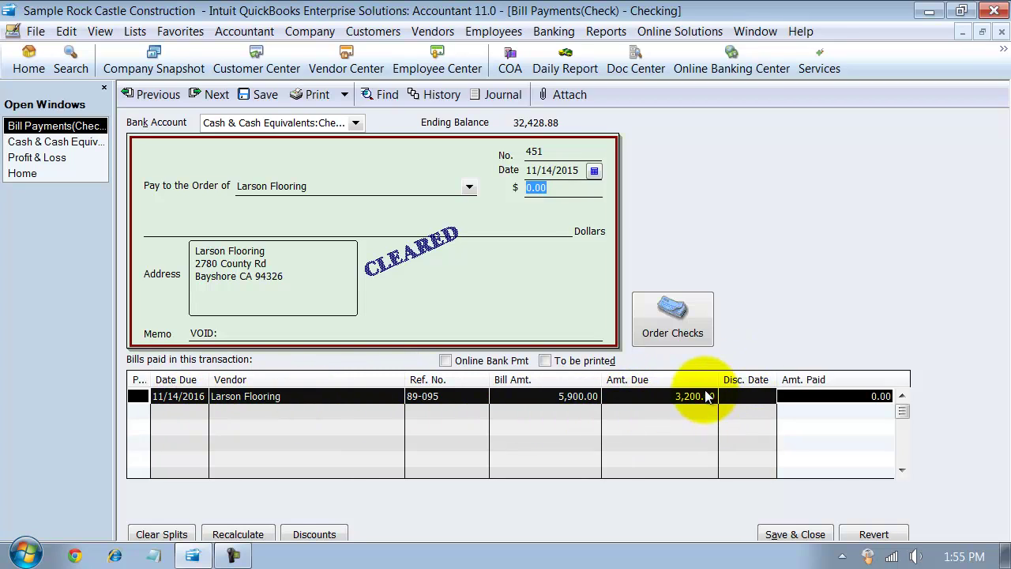
Save voided check 451, accepting the Recording Transaction and reconciled-transaction warnings.
click(266, 94)
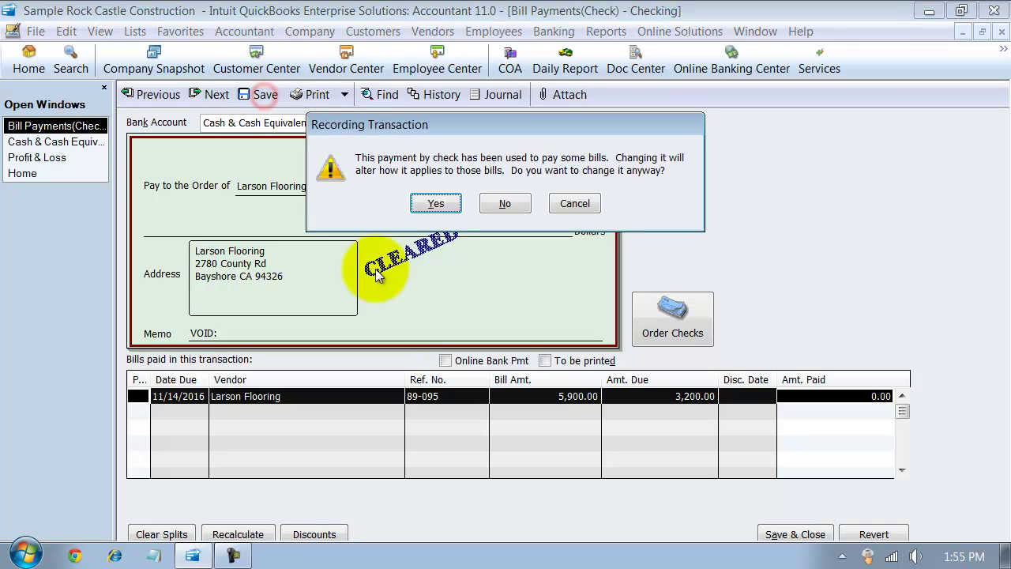
click(437, 204)
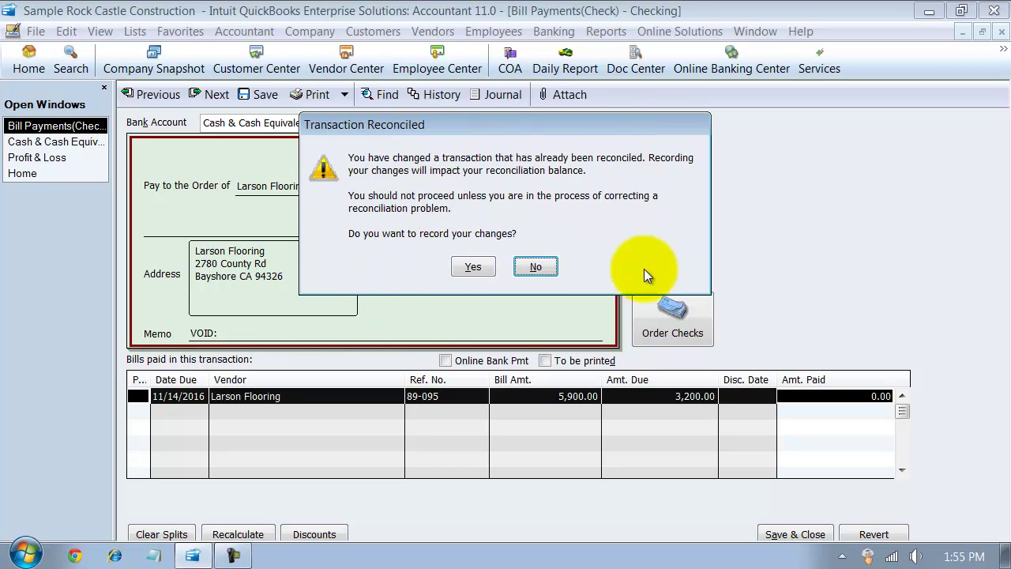
drag(400, 132, 428, 127)
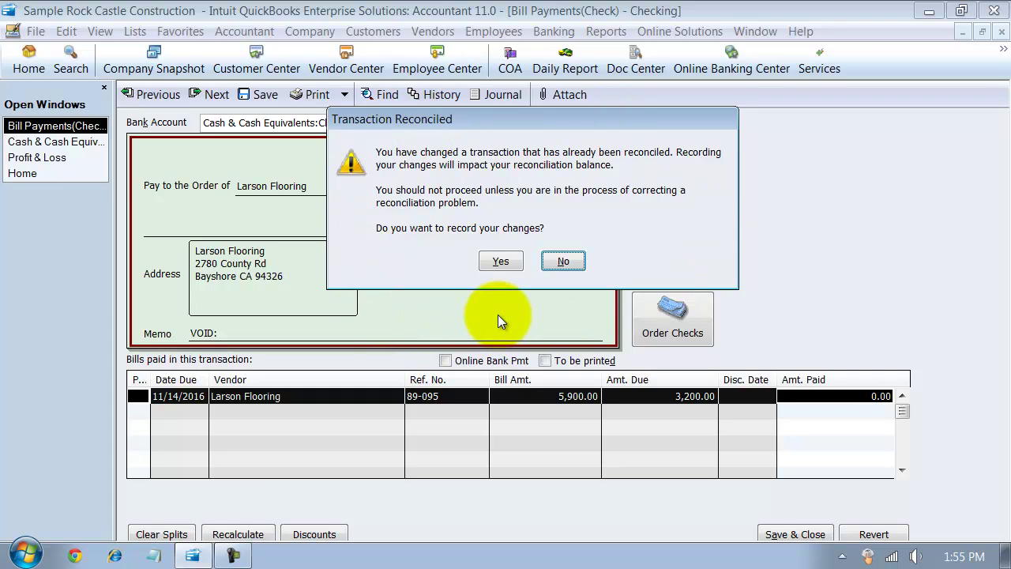
click(500, 267)
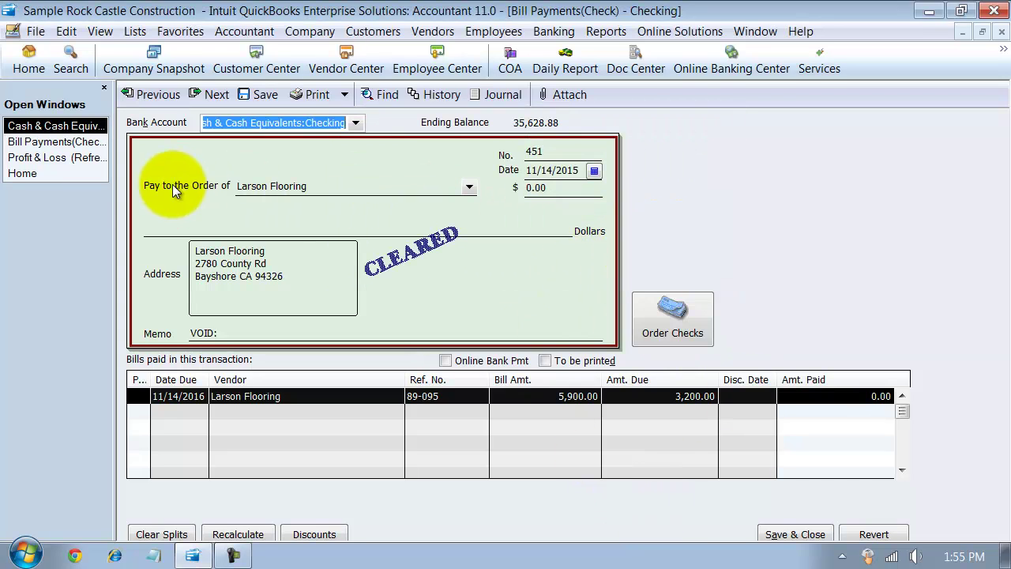
Review the updated Profit & Loss net income of 30,411.24, cancelling the Row Labels font dialog.
click(33, 158)
scroll(664, 340, down, 1)
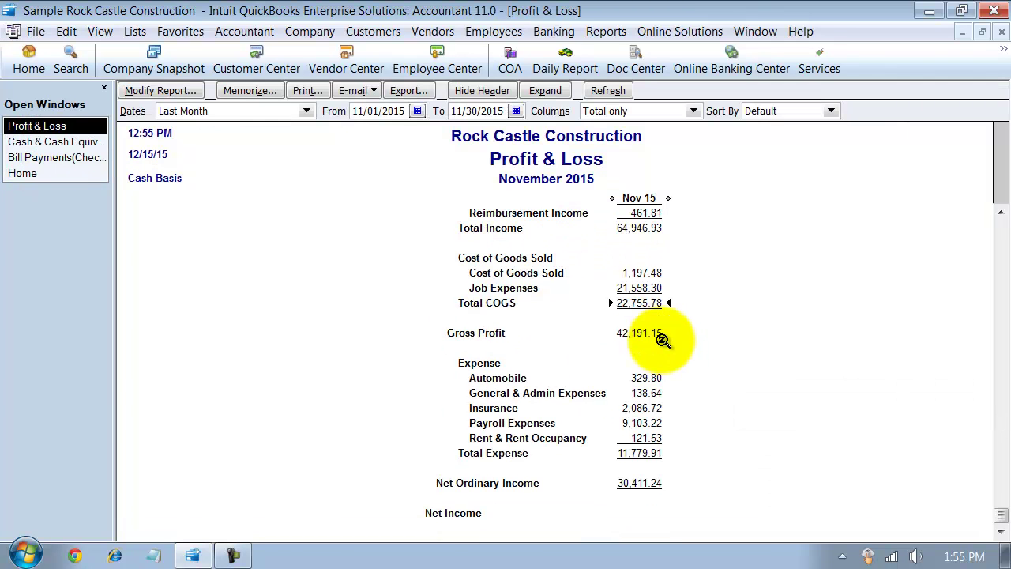
double_click(604, 495)
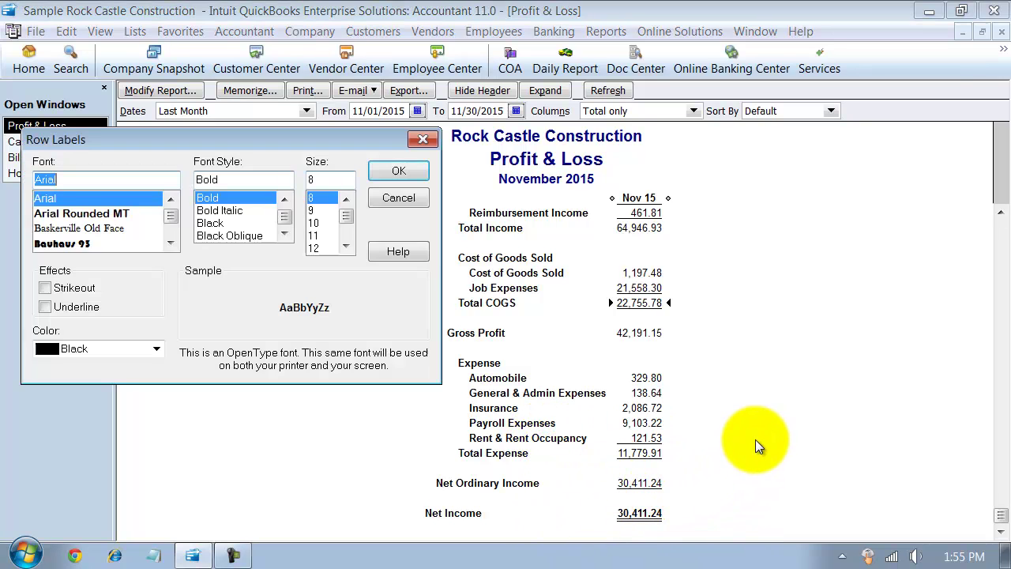
click(399, 197)
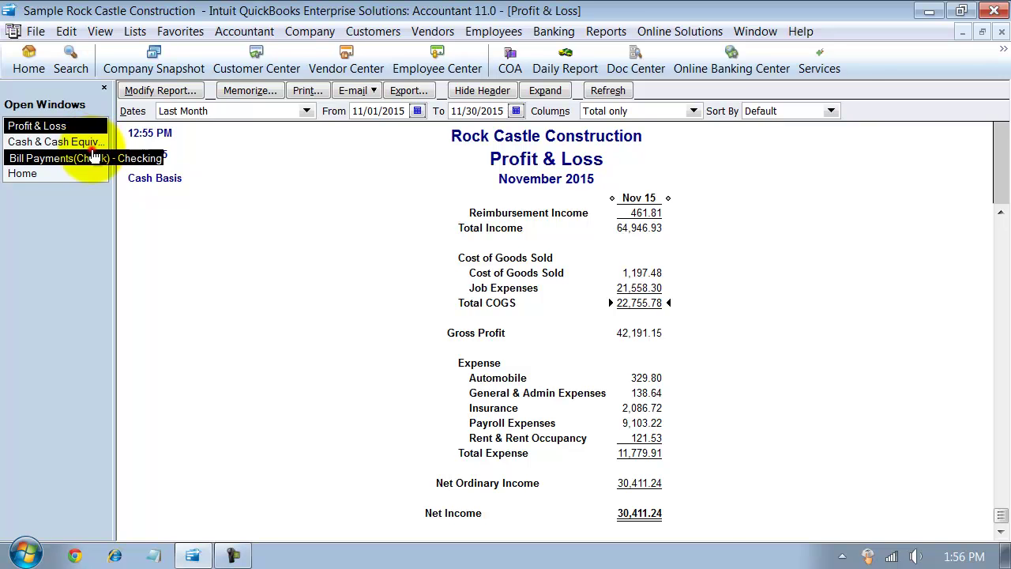
Save and close voided check 451 and bring up Pay Bills.
click(87, 157)
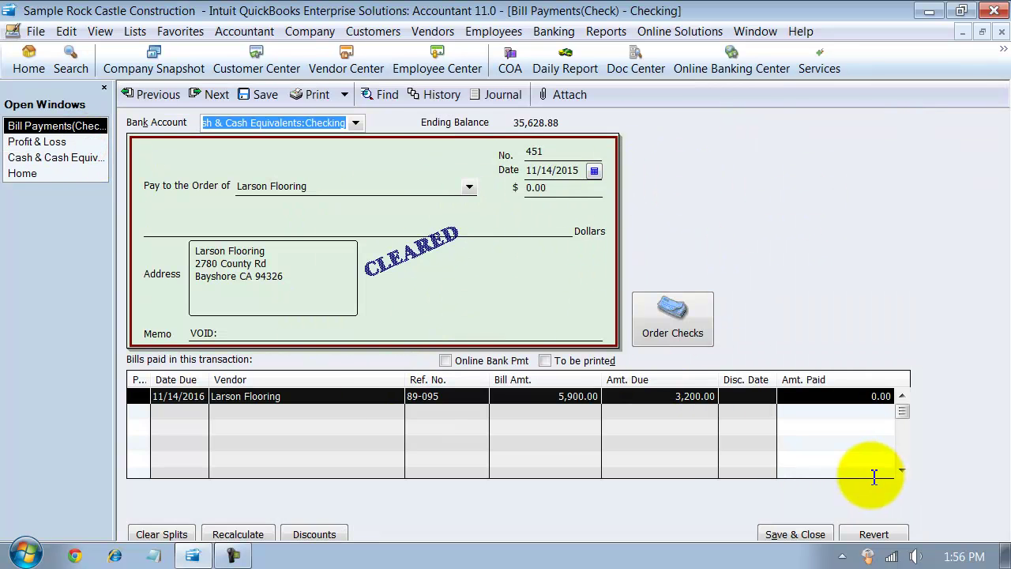
click(800, 534)
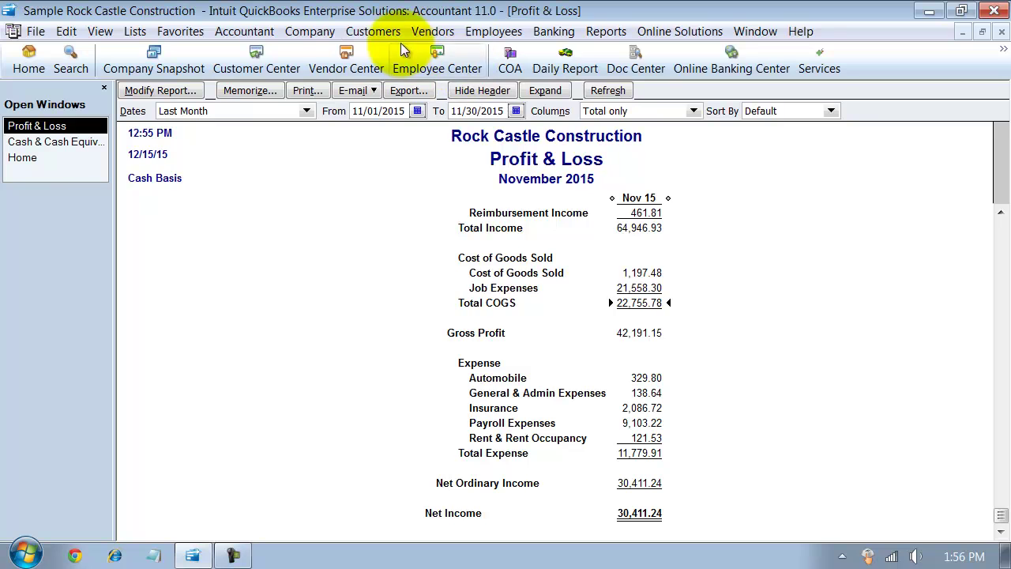
click(431, 32)
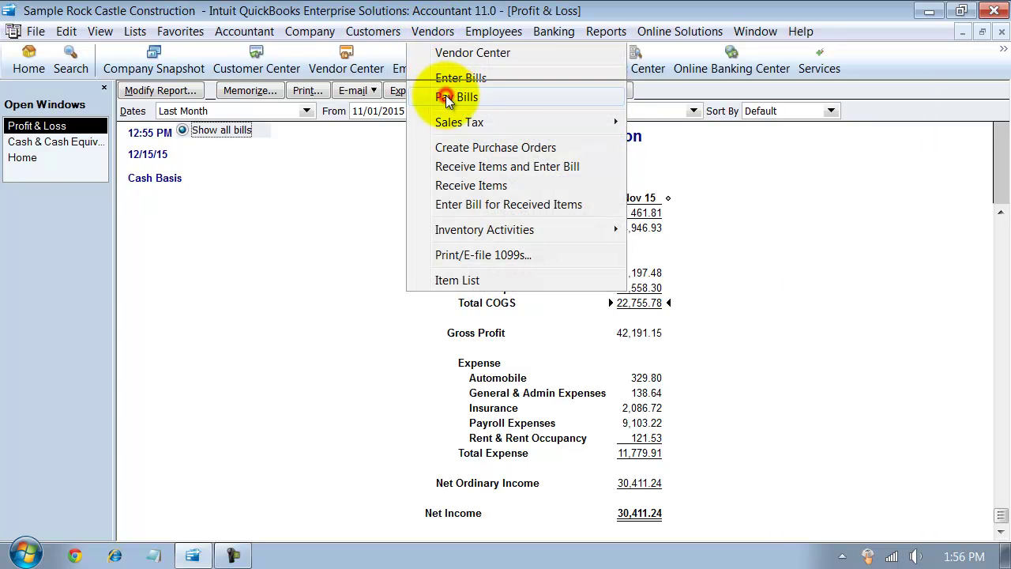
click(451, 96)
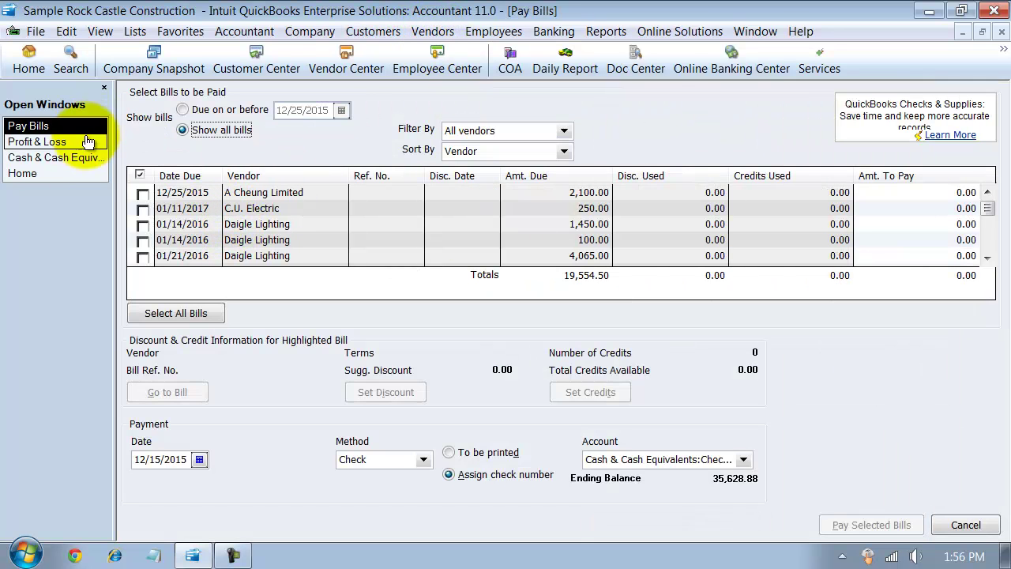
Select the 3,200.00 Larson Flooring bill, ref 89-095, for payment.
click(84, 157)
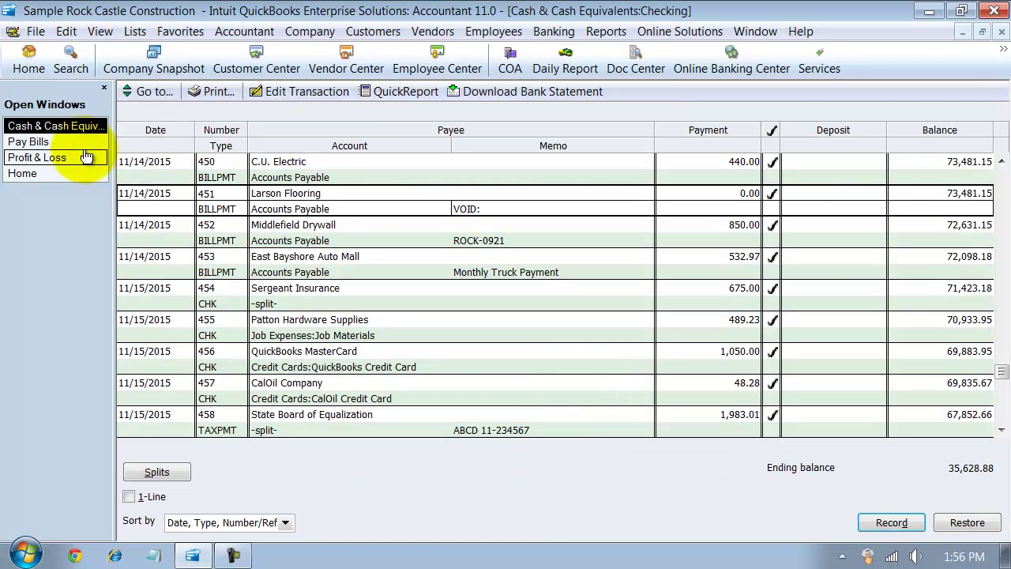
click(45, 143)
scroll(255, 247, down, 2)
scroll(256, 247, down, 2)
click(144, 239)
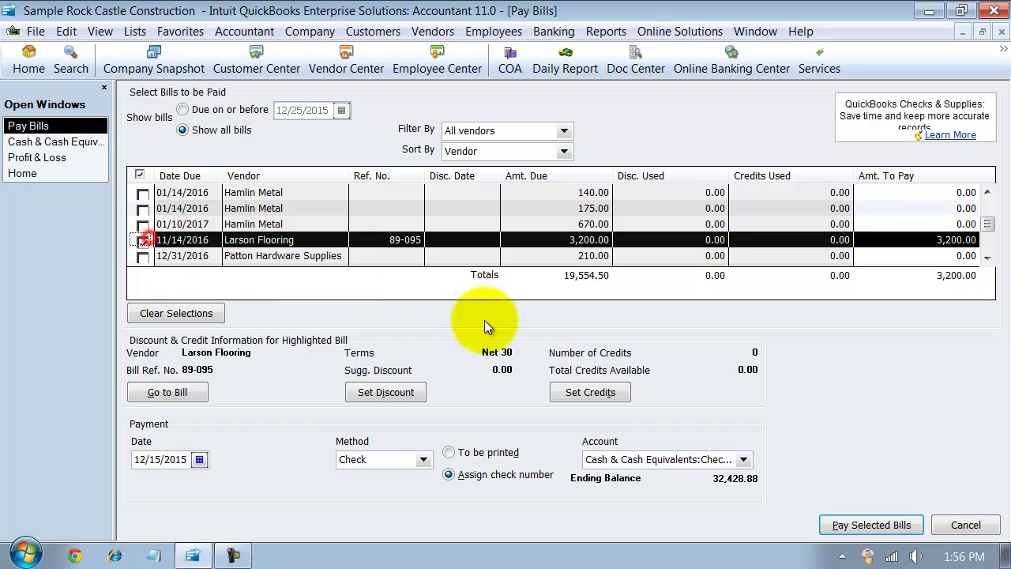